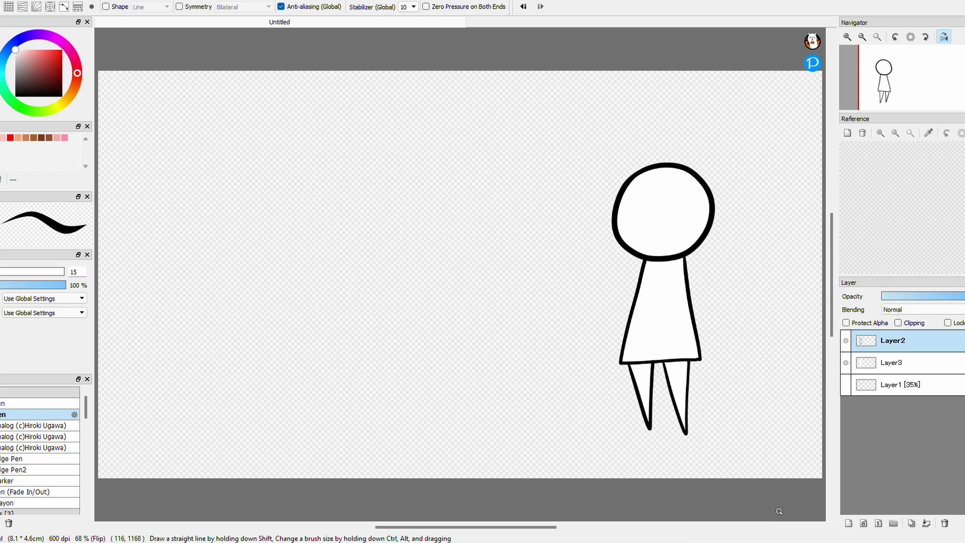
- Save the drawing as the transparent PNG 'blank sprite', accepting the flattened-layers warning
click(12, 0)
click(33, 47)
click(76, 241)
click(46, 261)
click(201, 227)
text(blank sprite)
click(390, 266)
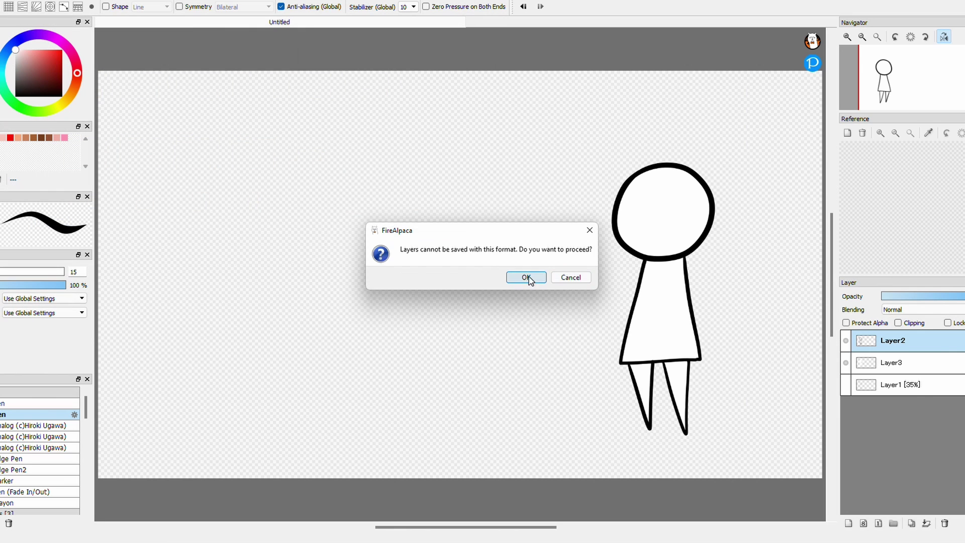
click(525, 278)
click(470, 296)
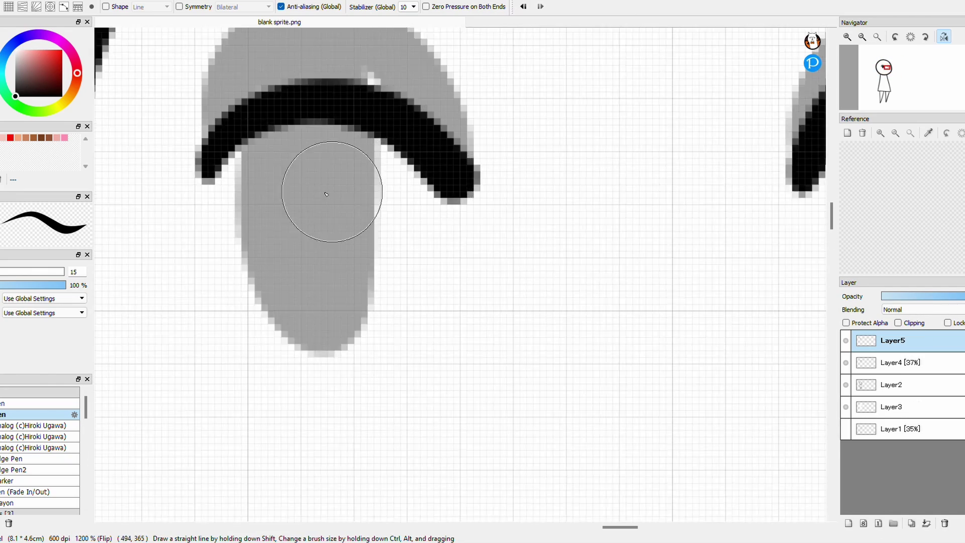
- Paint the half-closed eyes in black, undoing and redrawing the brow strokes
mouse_move(245, 167)
mouse_down()
mouse_move(290, 212)
mouse_move(343, 362)
mouse_move(349, 142)
mouse_up()
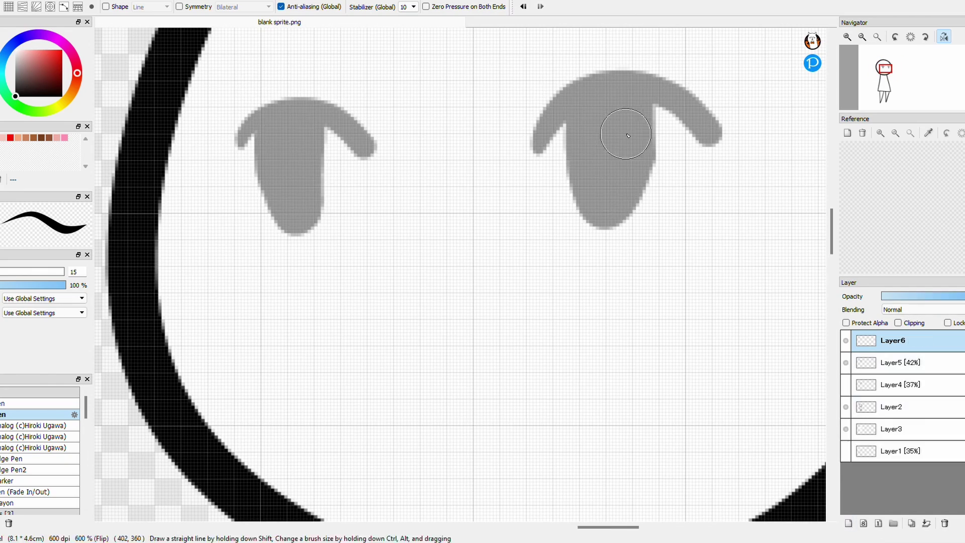
scroll(687, 193, up, 2)
drag(459, 219, 759, 171)
scroll(690, 216, down, 3)
- On a new layer, draw closed-eye lines across both eyes, then hide the upper eye layers
scroll(495, 234, up, 3)
drag(495, 234, 259, 189)
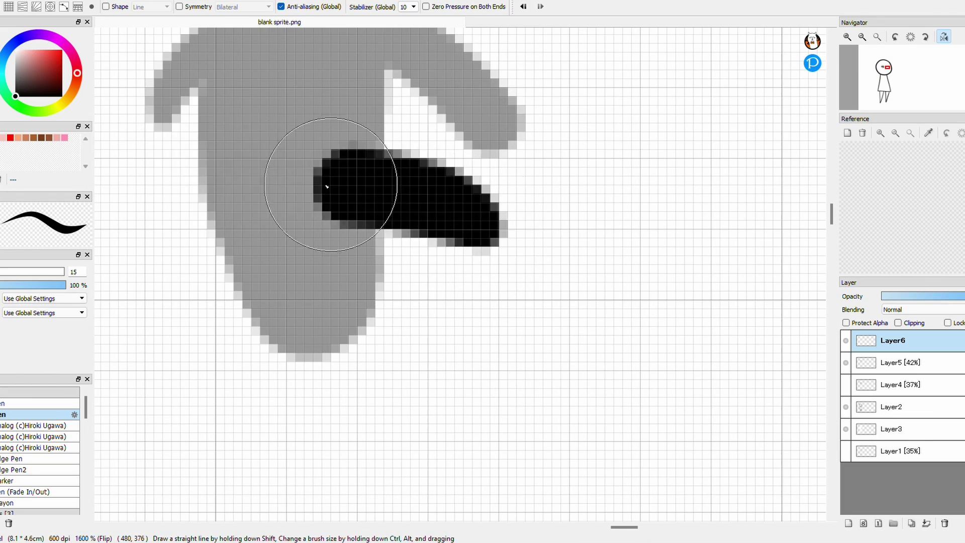
key(ctrl+z)
mouse_move(503, 224)
mouse_down()
mouse_move(146, 191)
mouse_move(161, 216)
mouse_up()
key(ctrl+z)
click(272, 271)
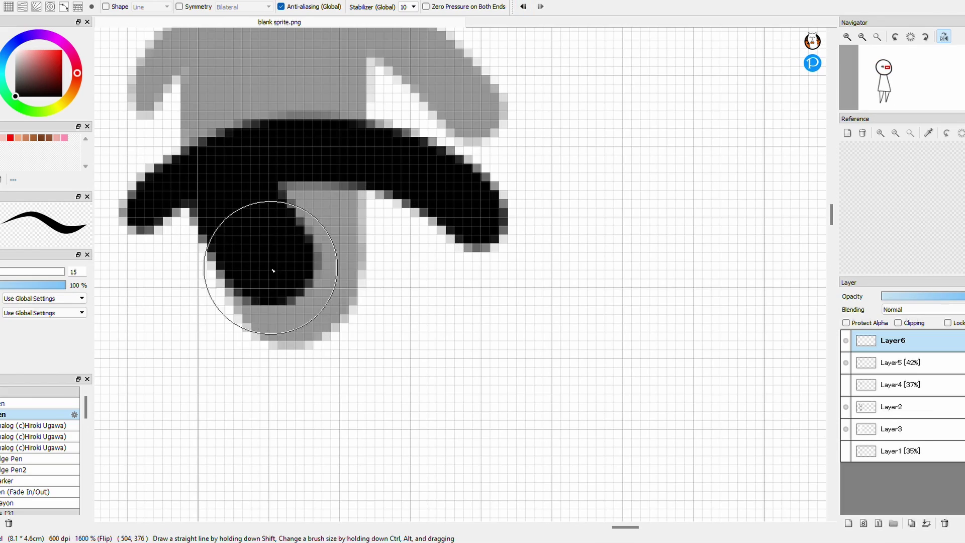
mouse_move(272, 271)
mouse_down()
mouse_move(297, 289)
mouse_move(293, 237)
mouse_up()
scroll(293, 236, down, 1)
mouse_move(442, 201)
mouse_down()
mouse_move(496, 274)
mouse_move(491, 283)
mouse_up()
scroll(492, 283, down, 2)
key(ctrl+shift+n)
scroll(438, 243, up, 2)
mouse_move(437, 246)
mouse_down()
mouse_move(645, 235)
mouse_move(739, 191)
mouse_up()
scroll(604, 226, down, 3)
scroll(474, 258, up, 3)
drag(475, 258, 704, 236)
scroll(603, 236, down, 3)
click(945, 37)
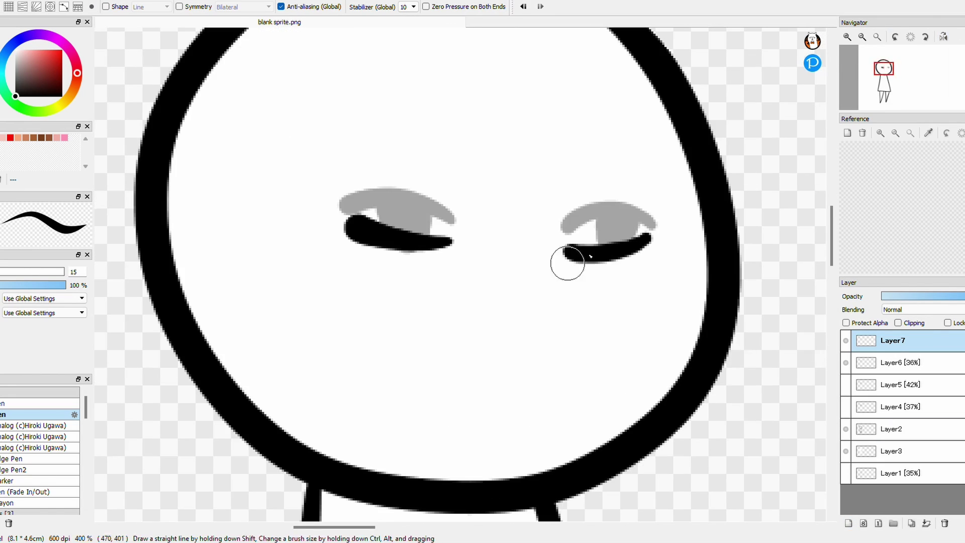
scroll(459, 237, down, 3)
mouse_move(847, 341)
mouse_down()
mouse_move(845, 397)
mouse_move(846, 340)
mouse_up()
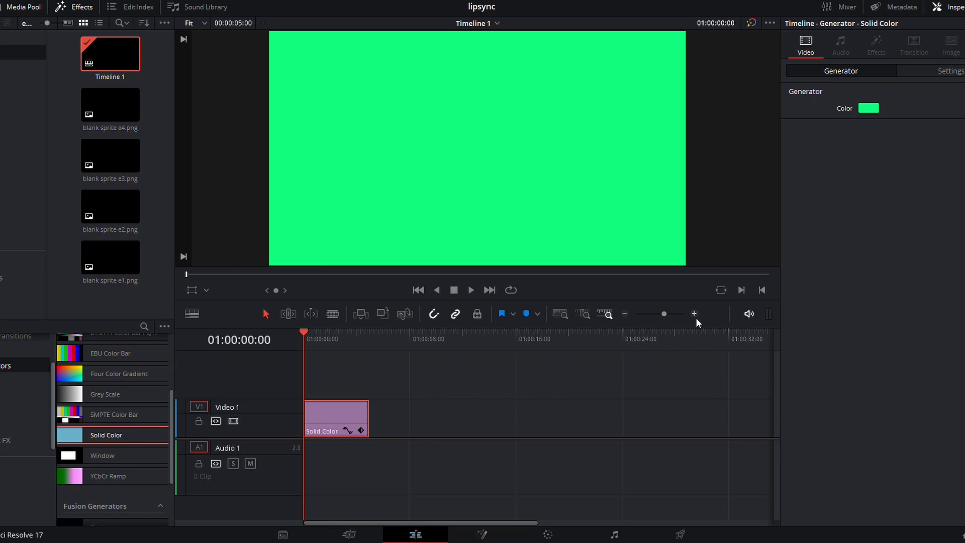
- Drag blank sprite.png onto Video 2 above the green clip, aligned to the timeline start
click(694, 314)
click(694, 314)
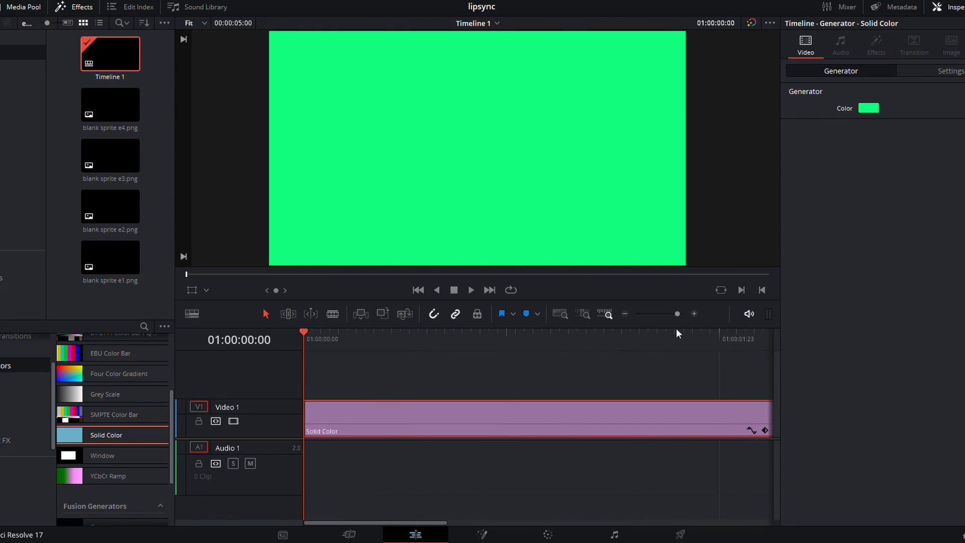
click(111, 105)
click(23, 38)
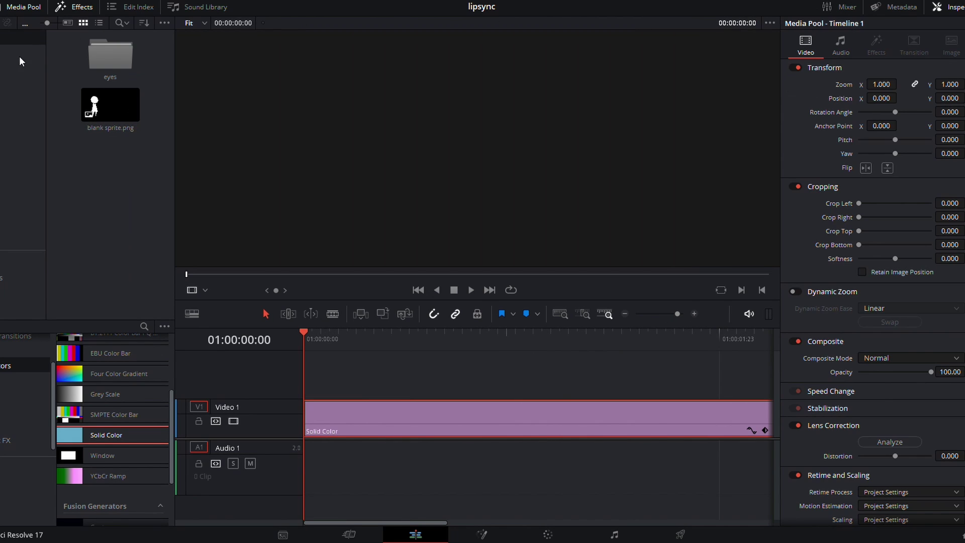
click(123, 109)
drag(122, 108, 245, 174)
drag(416, 334, 401, 381)
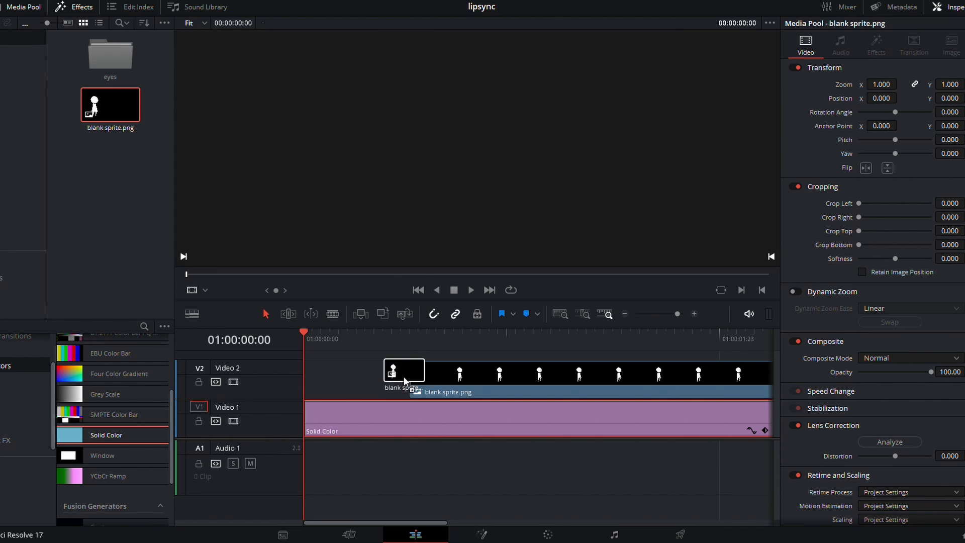
drag(344, 402, 322, 403)
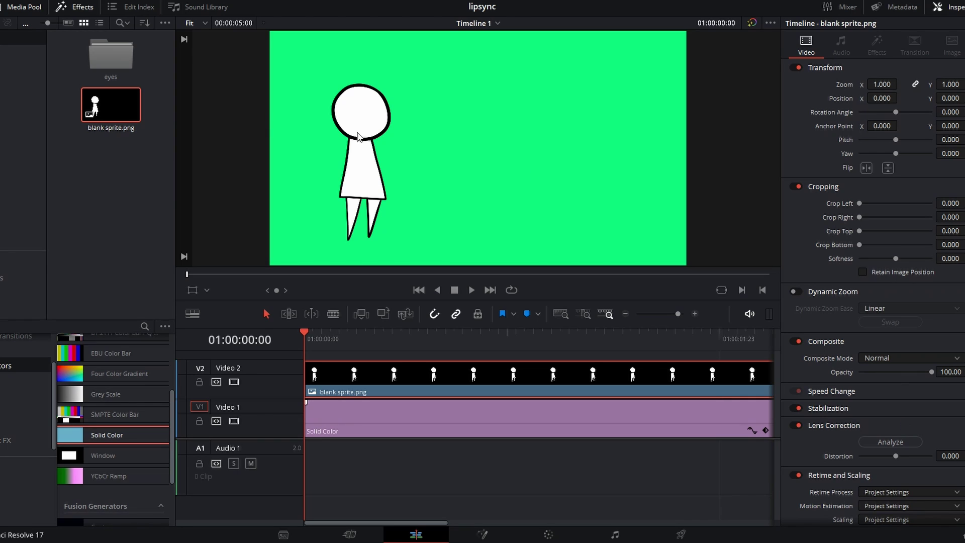
- From the eyes folder, place blank sprite e1.png on a new Video 3 track
double_click(111, 56)
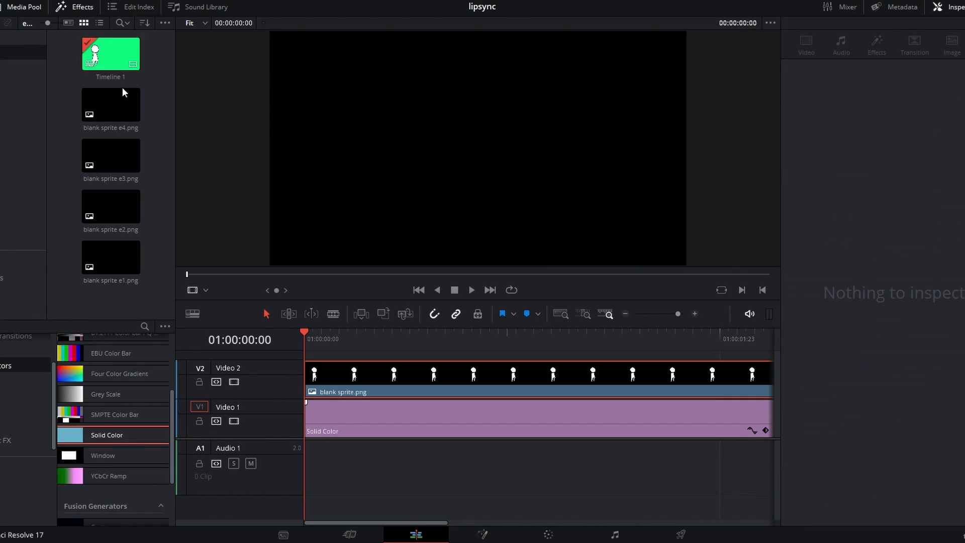
drag(126, 278, 317, 371)
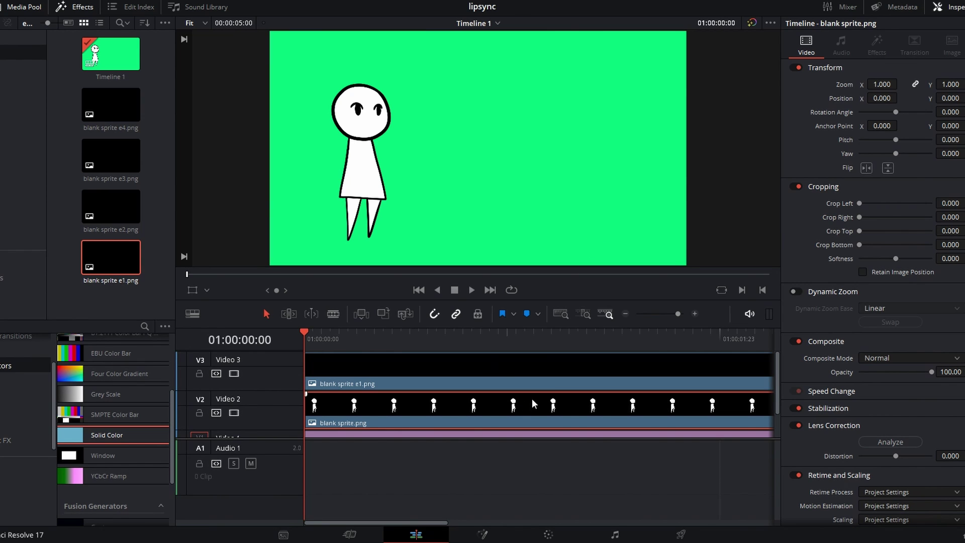
- Preview the timeline and trim blank sprite e1.png to end at the playhead
click(625, 313)
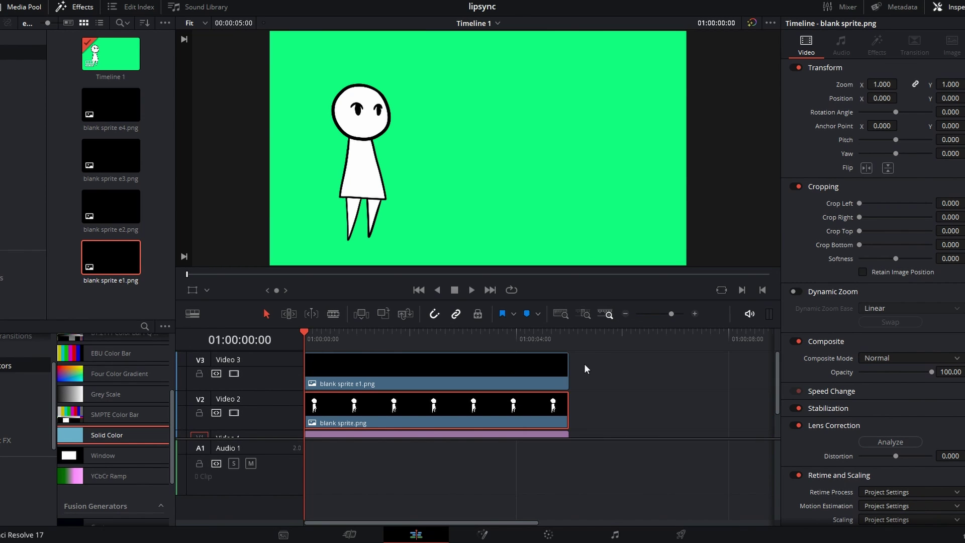
key(space)
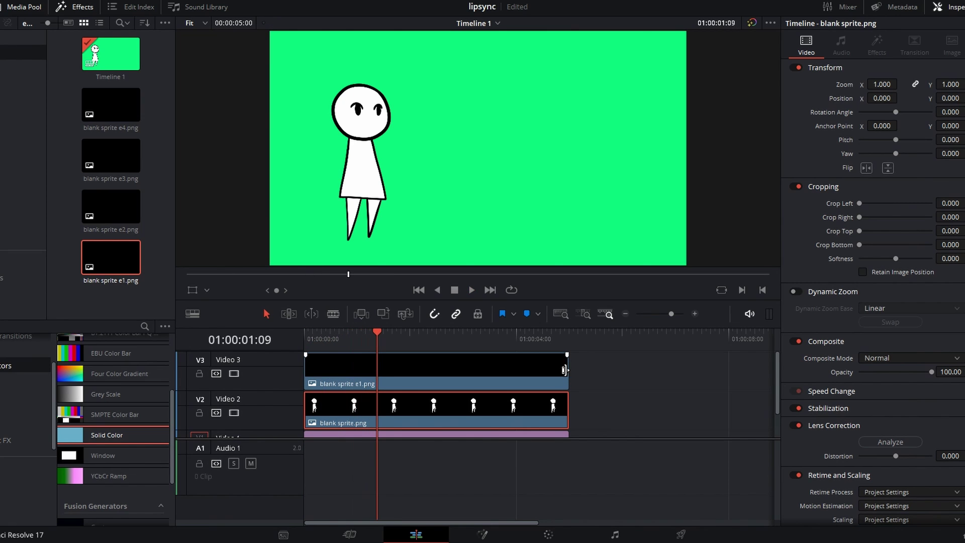
drag(564, 372, 426, 388)
click(430, 400)
- After undoing trial placements of e2, e3 and e4, put blank sprite e2.png after e1
drag(111, 207, 418, 385)
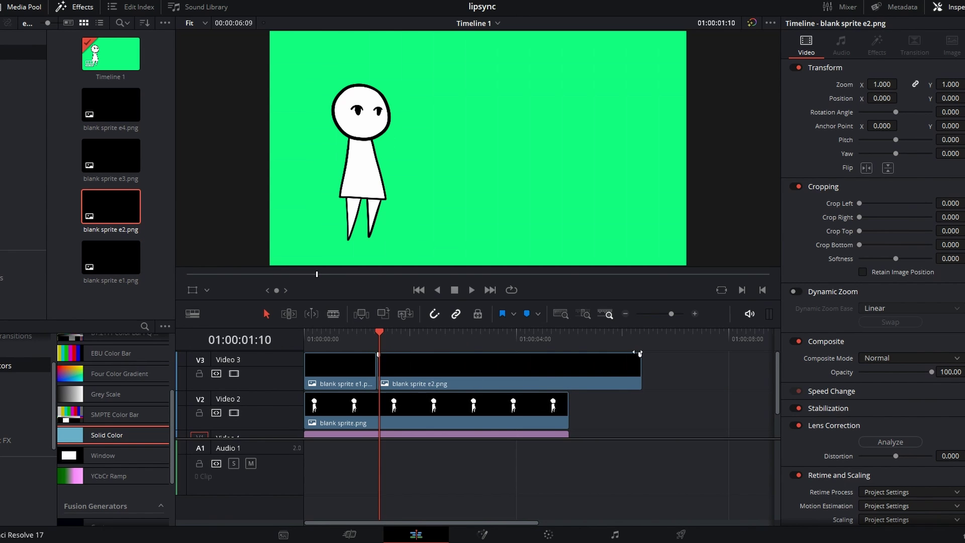
key(ctrl+z)
drag(111, 156, 383, 364)
key(ctrl+z)
click(111, 105)
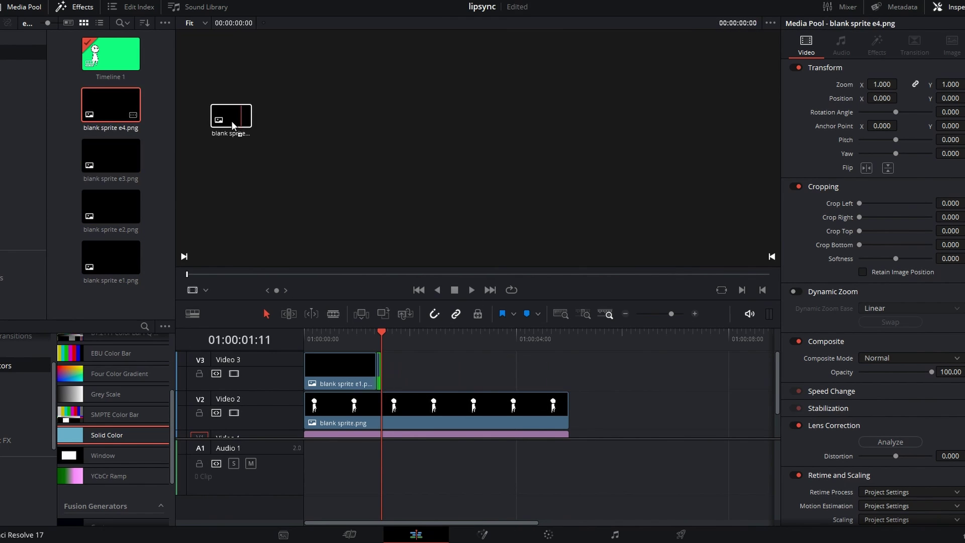
drag(110, 104, 392, 372)
key(ctrl+z)
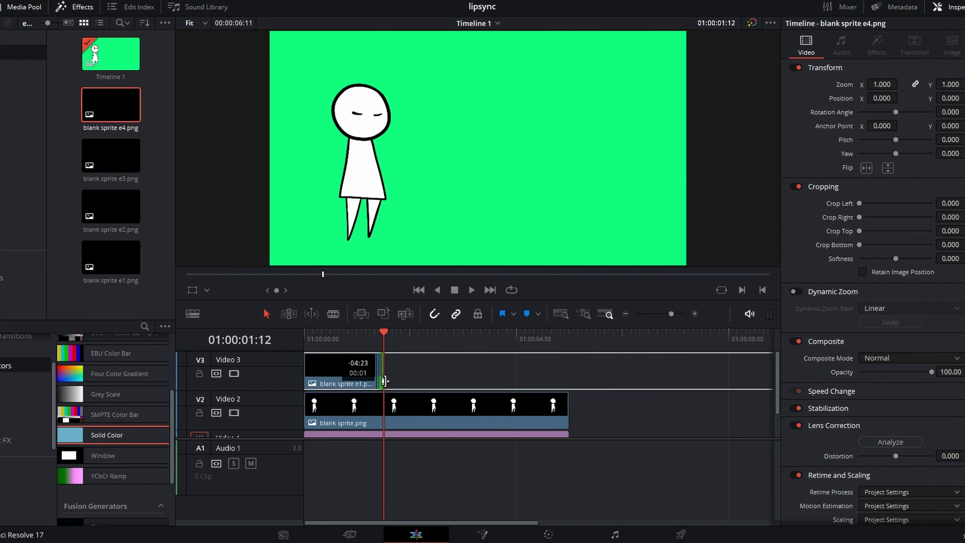
key(ctrl+equal)
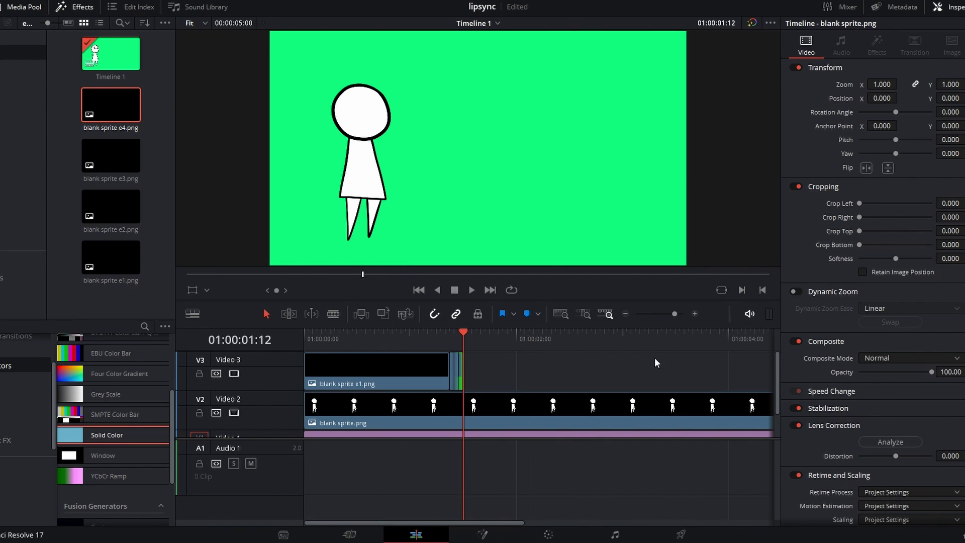
drag(110, 206, 567, 376)
click(626, 317)
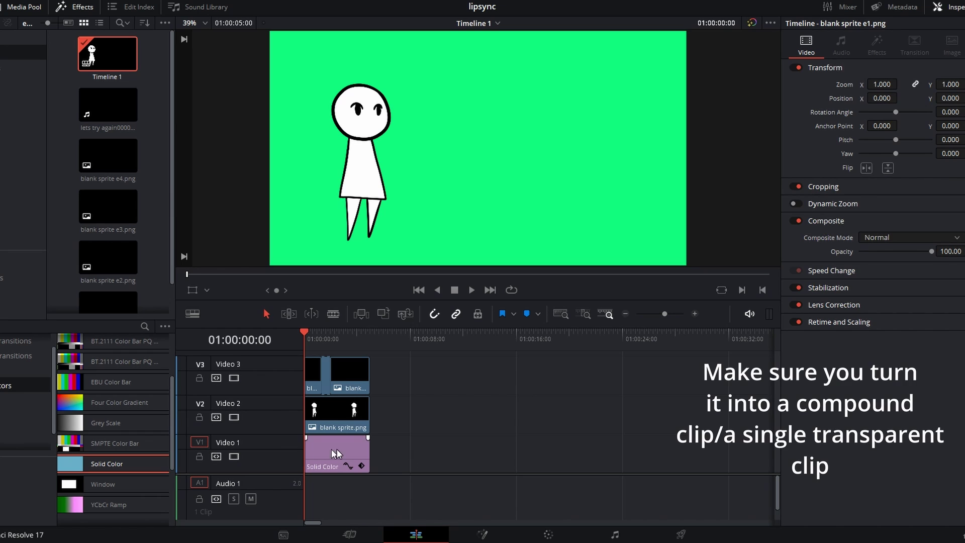
- Drop the green Solid Color's opacity to 0 and combine all three tracks into one compound clip
click(337, 448)
drag(929, 396, 858, 396)
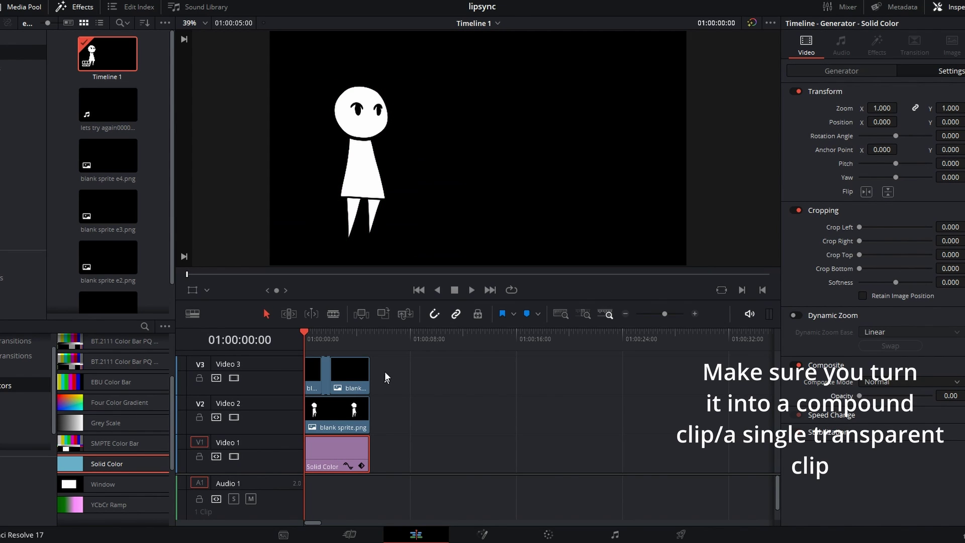
drag(384, 376, 303, 452)
right_click(337, 411)
click(396, 147)
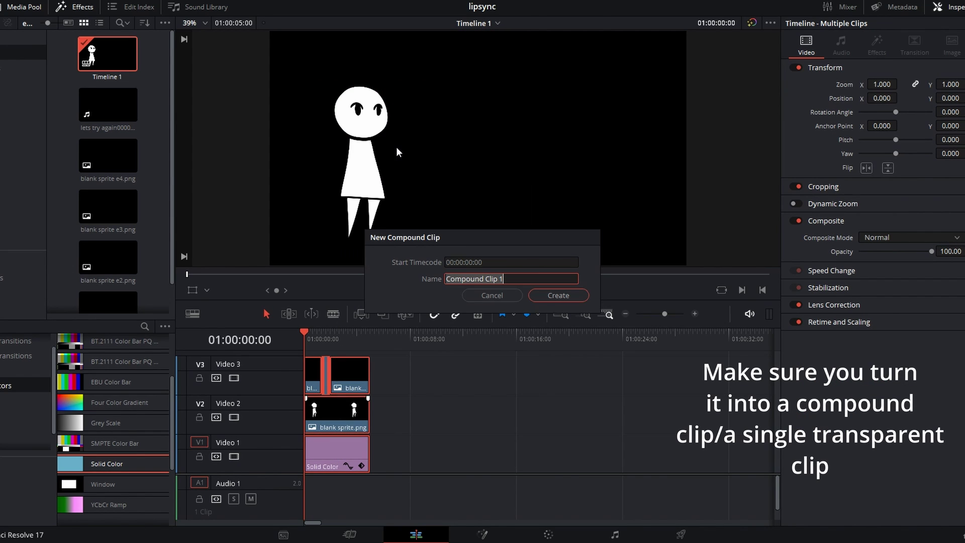
text(mouth)
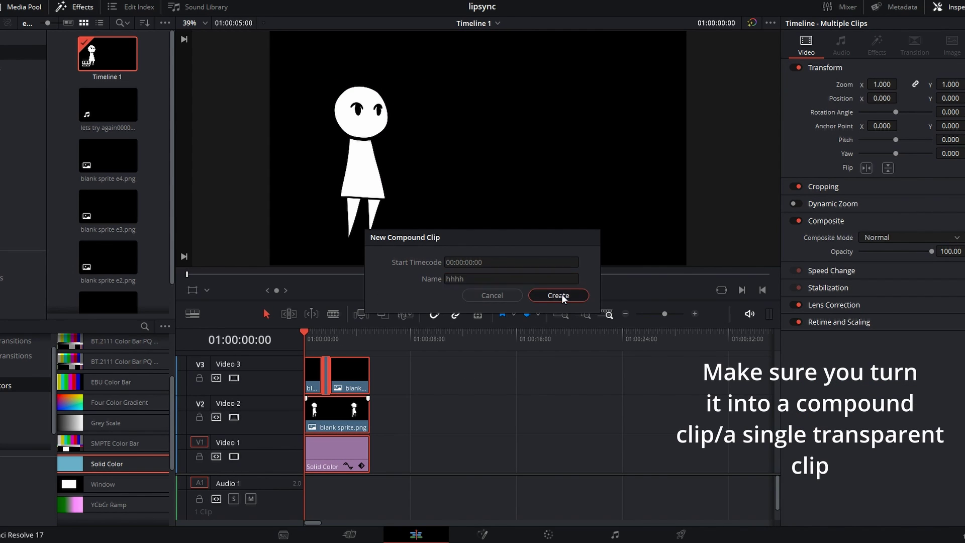
click(557, 295)
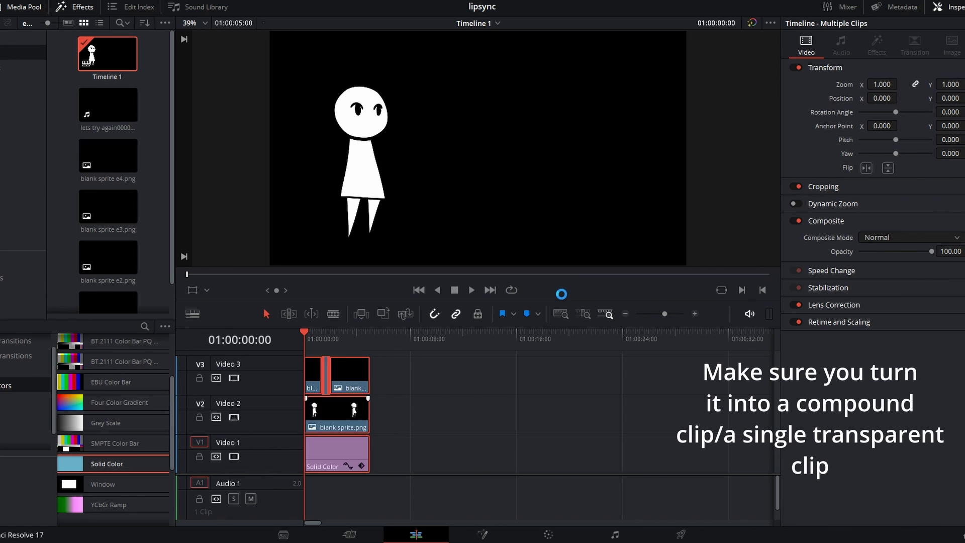
- On the Deliver page, add the timeline to the render queue and render it
click(685, 538)
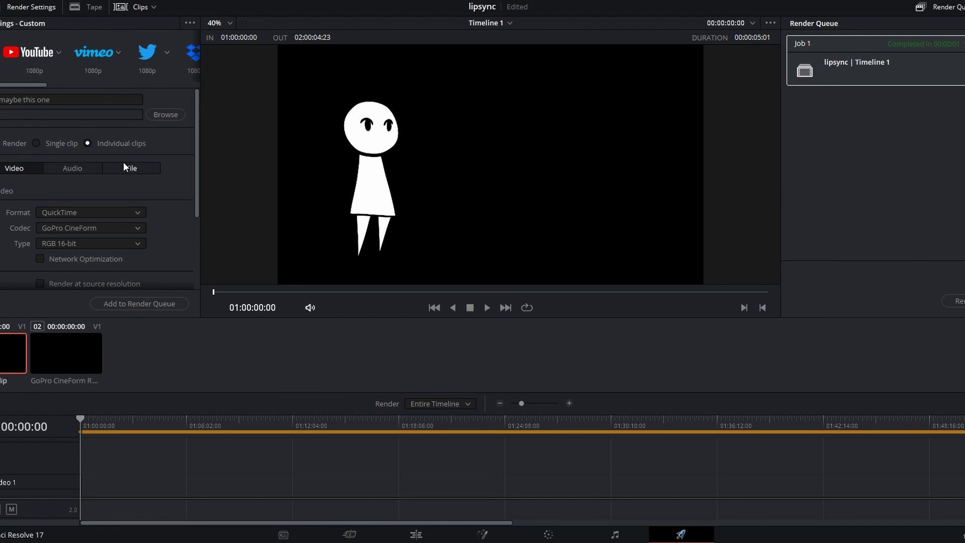
scroll(123, 162, down, 3)
scroll(135, 236, down, 1)
scroll(135, 240, up, 3)
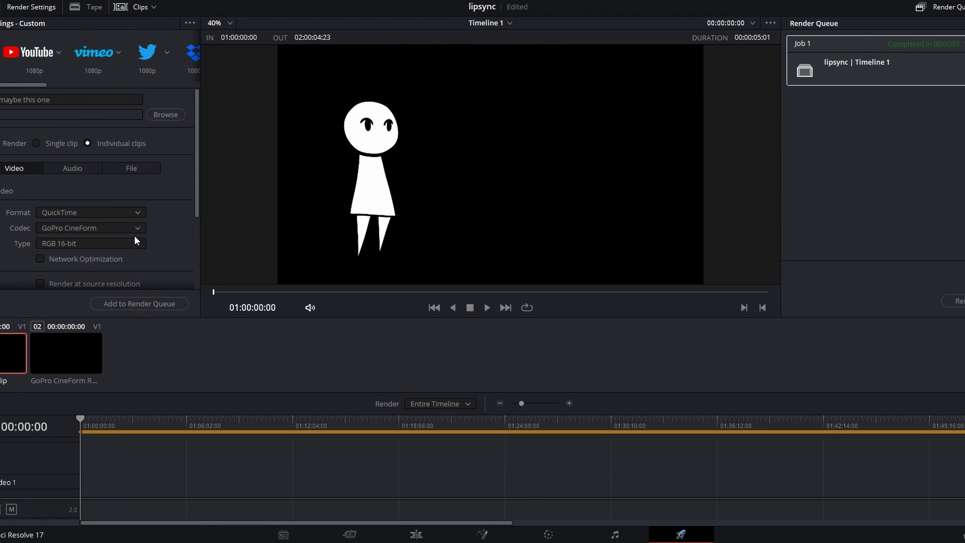
double_click(70, 102)
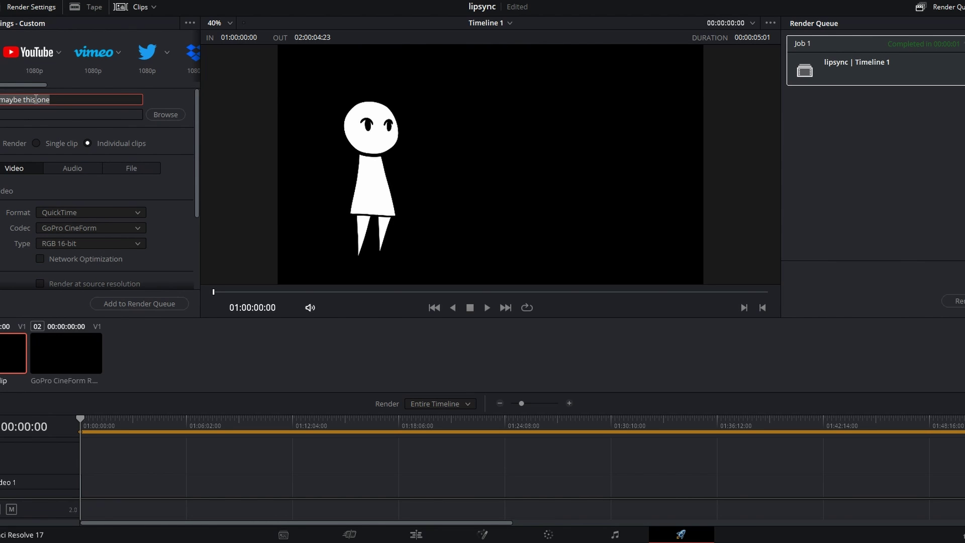
scroll(180, 235, down, 3)
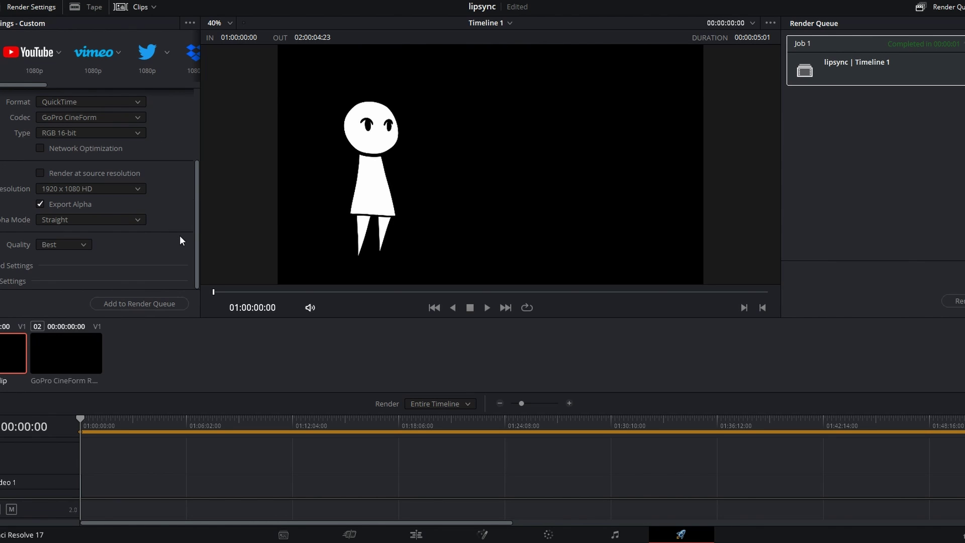
click(121, 304)
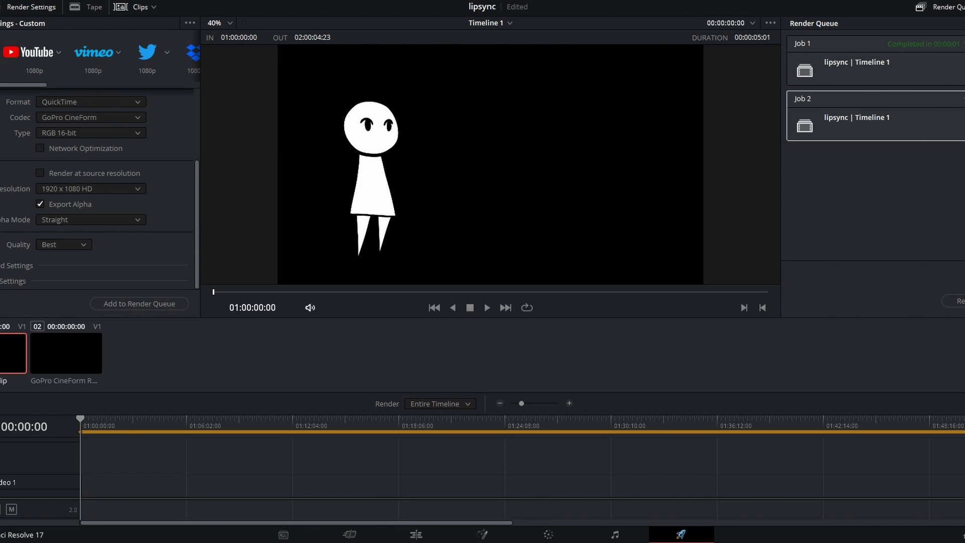
click(958, 301)
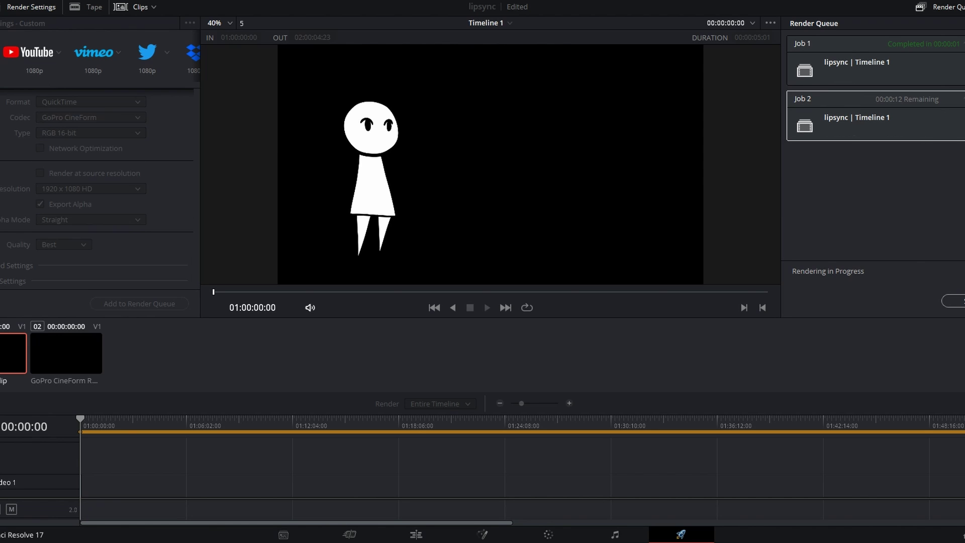
- Import the rendered .mov onto Video 2 of a new timeline above a green Solid Color
click(349, 535)
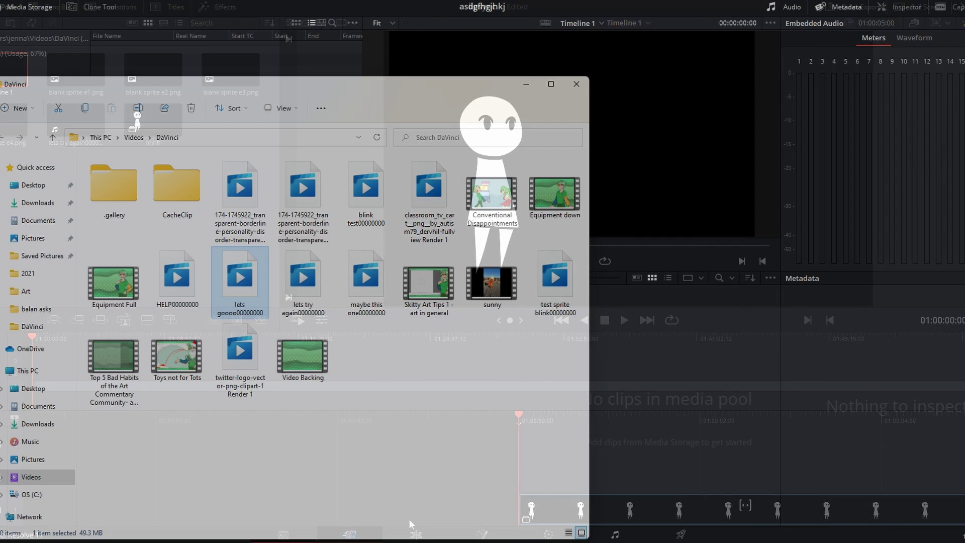
drag(216, 302, 653, 352)
click(416, 535)
drag(129, 83, 312, 414)
drag(402, 415, 403, 374)
scroll(114, 452, down, 2)
drag(97, 491, 318, 433)
click(869, 109)
click(499, 173)
click(597, 364)
click(404, 334)
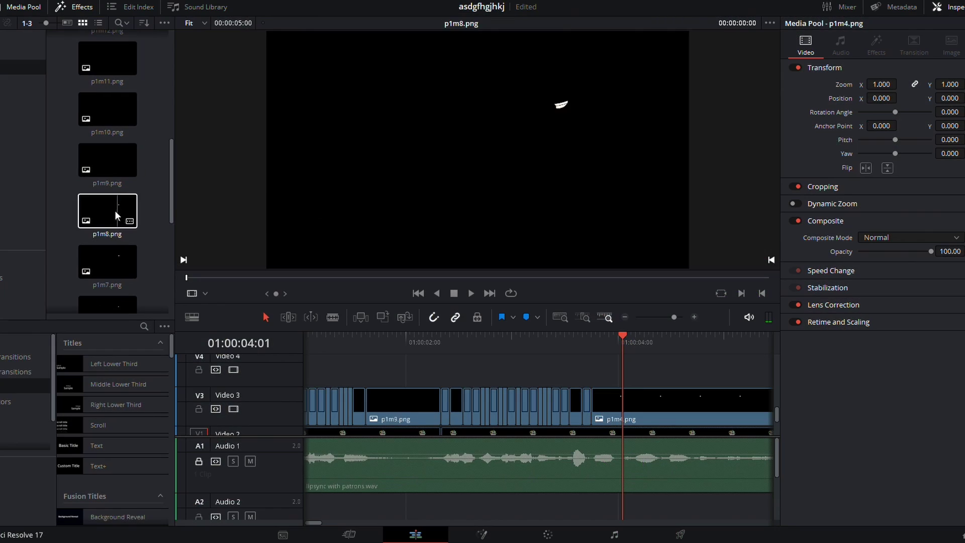
- Add the p1m8.png and p1m6.png mouth frames to Video 3 at the playhead
drag(115, 216, 642, 424)
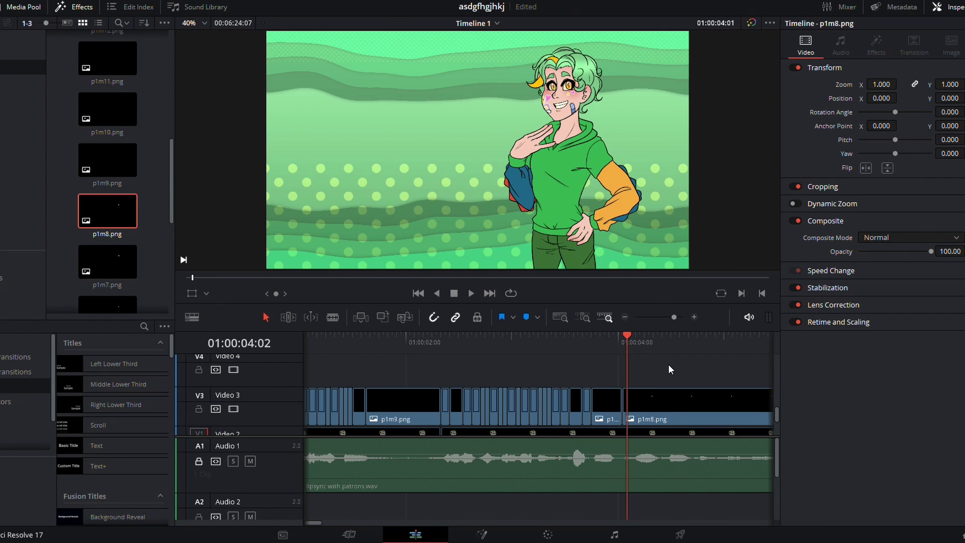
click(108, 224)
drag(108, 299, 635, 428)
click(104, 254)
scroll(105, 255, down, 6)
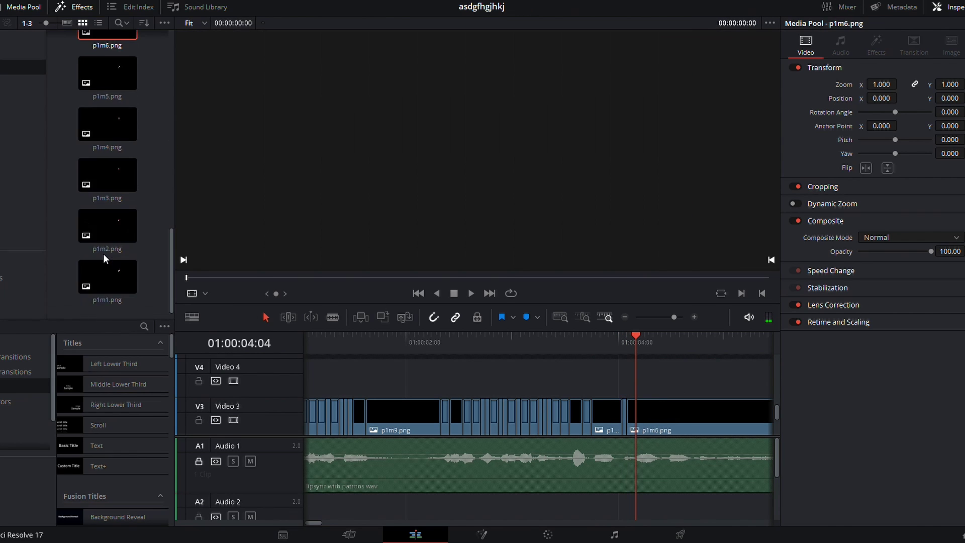